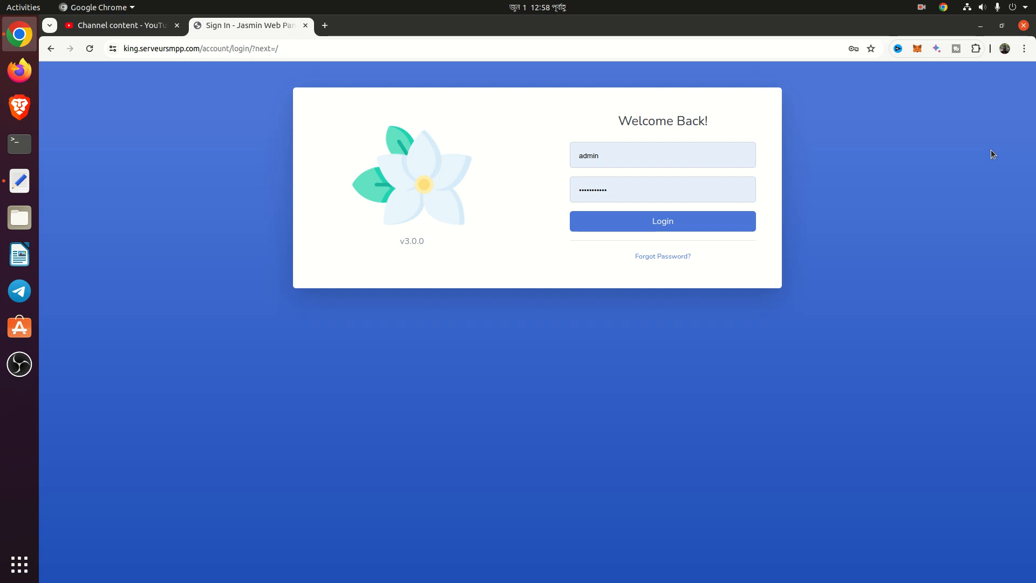
Raise the desktop microphone volume to maximum from the system status menu.
{"action": "left_click", "coordinate": [999, 7]}
{"action": "left_click_drag", "start_coordinate": [955, 55], "coordinate": [1011, 54]}
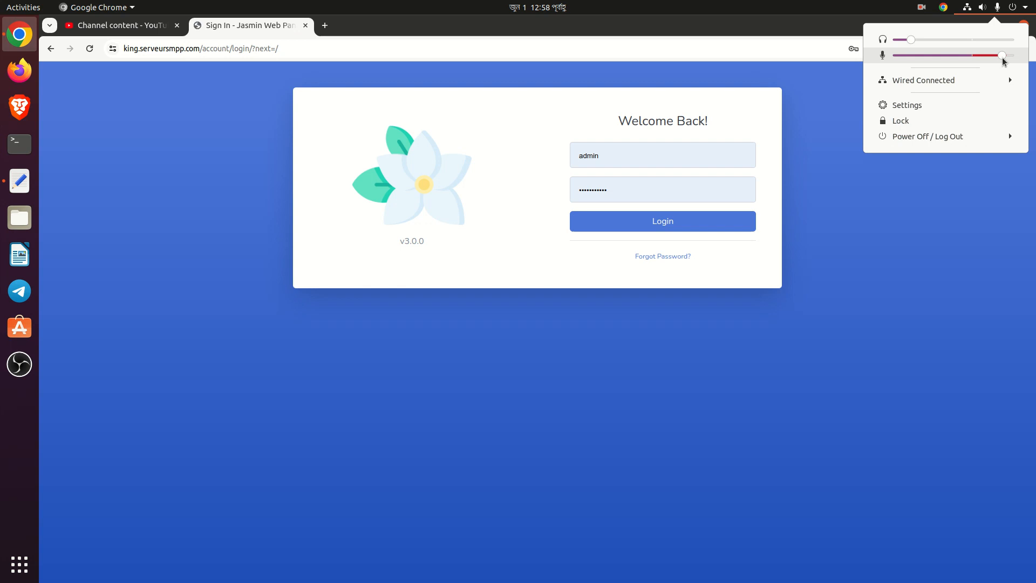
Sign in as admin and view the HTTP client connector list showing HTTP2.
{"action": "left_click", "coordinate": [711, 226]}
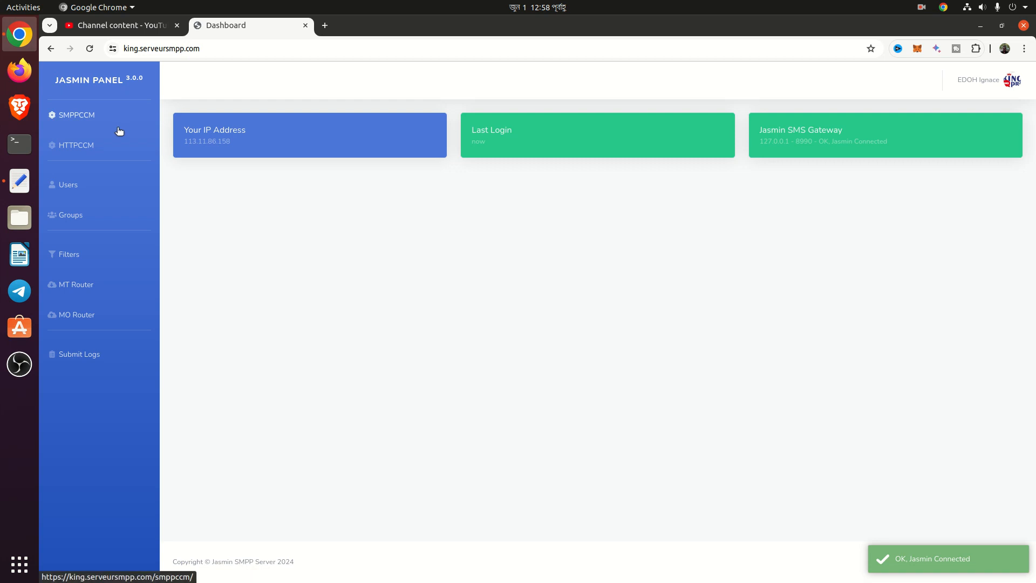
{"action": "left_click", "coordinate": [109, 151]}
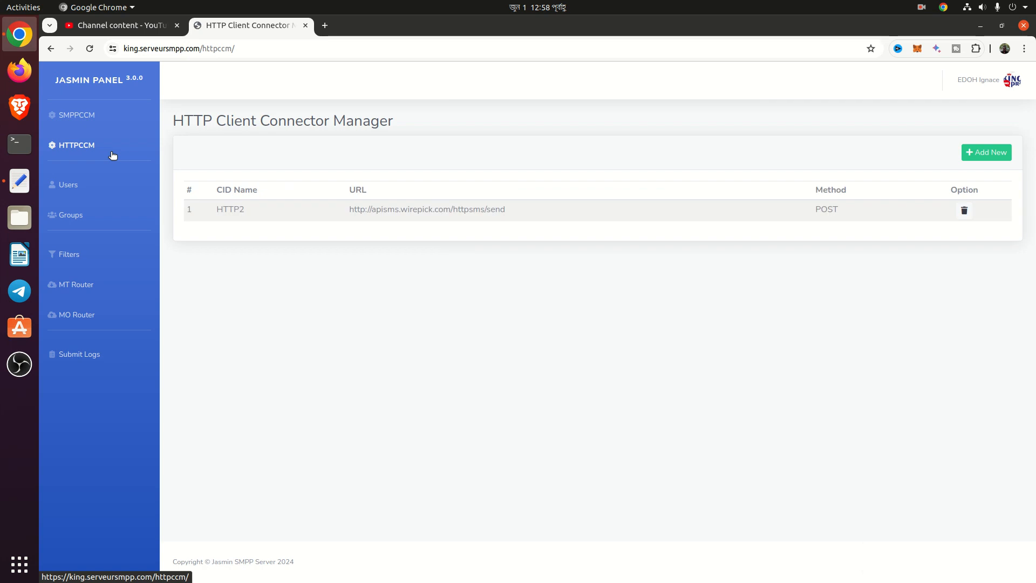
Review the Users list, then the Groups page listing foogroup.
{"action": "left_click", "coordinate": [91, 185]}
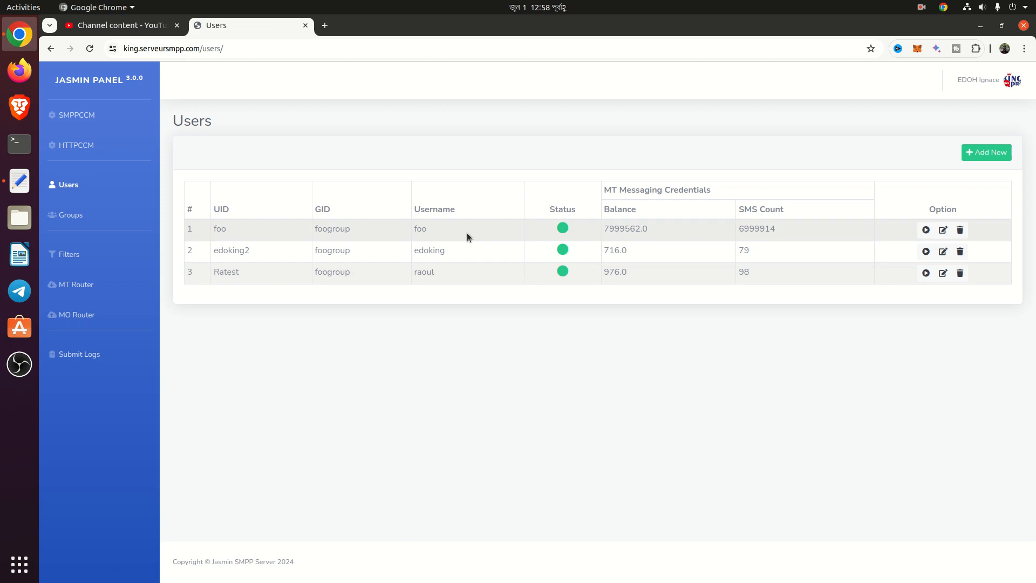
{"action": "left_click", "coordinate": [89, 220]}
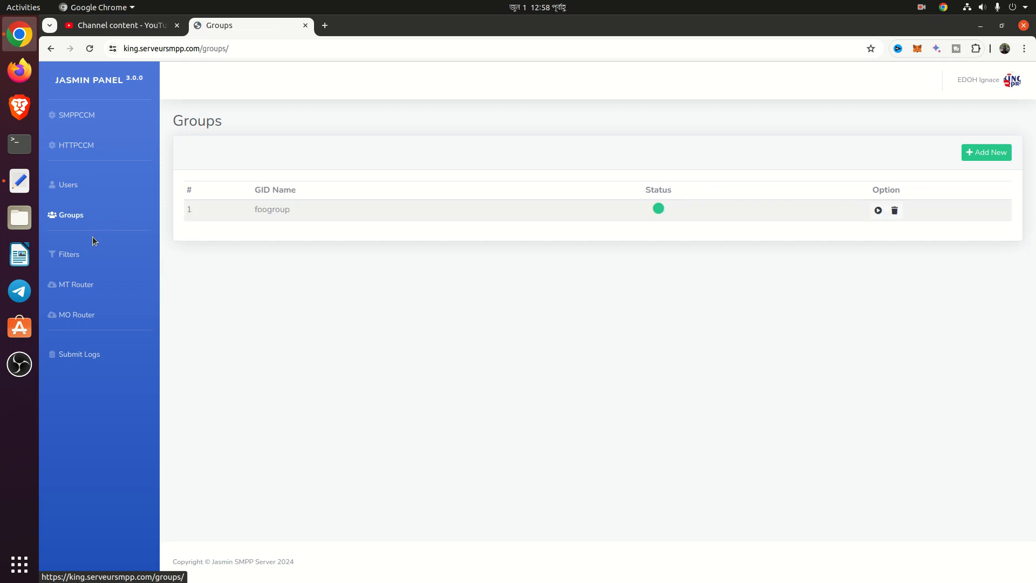
Review the Filters list, the MT Router routes and the MO Router routes.
{"action": "left_click", "coordinate": [69, 253]}
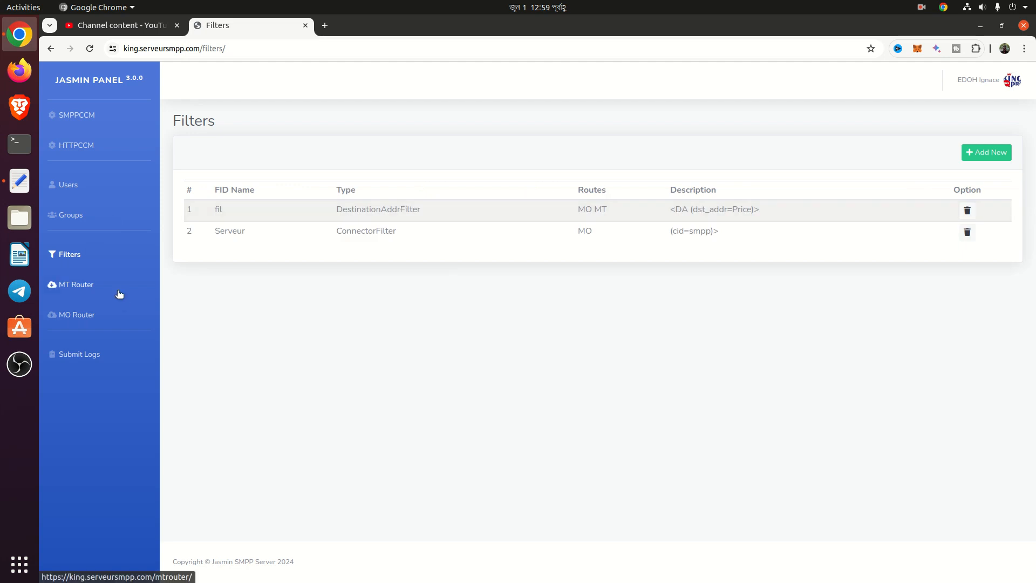
{"action": "left_click", "coordinate": [77, 283]}
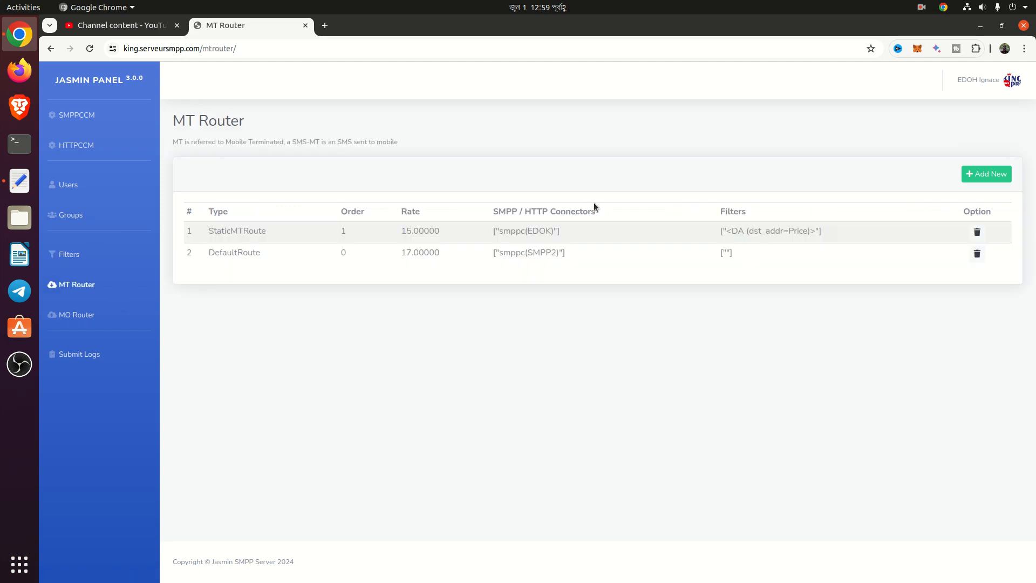
{"action": "left_click", "coordinate": [77, 315]}
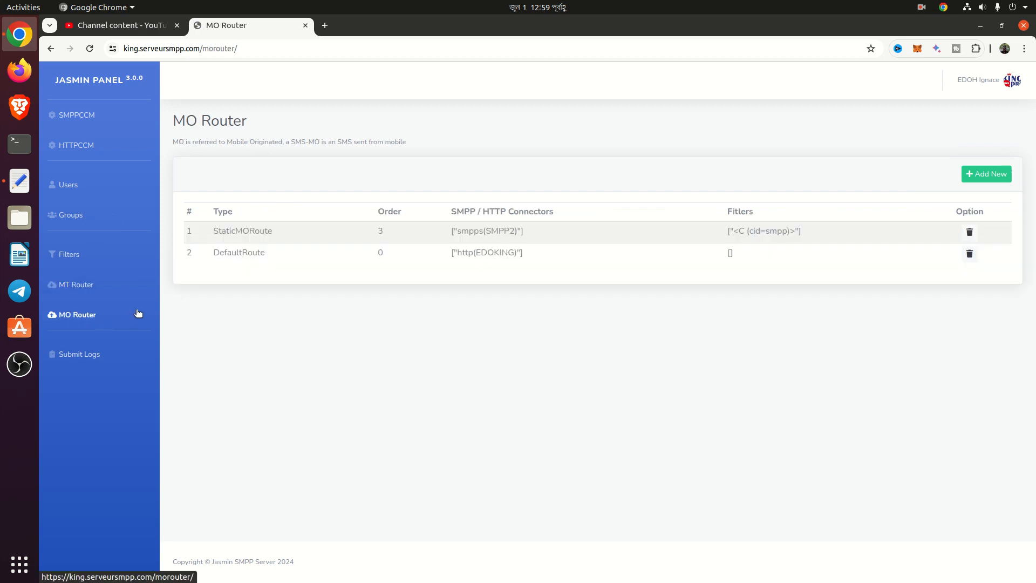
View the Submit Logs page, which shows no recorded logs.
{"action": "left_click", "coordinate": [98, 353]}
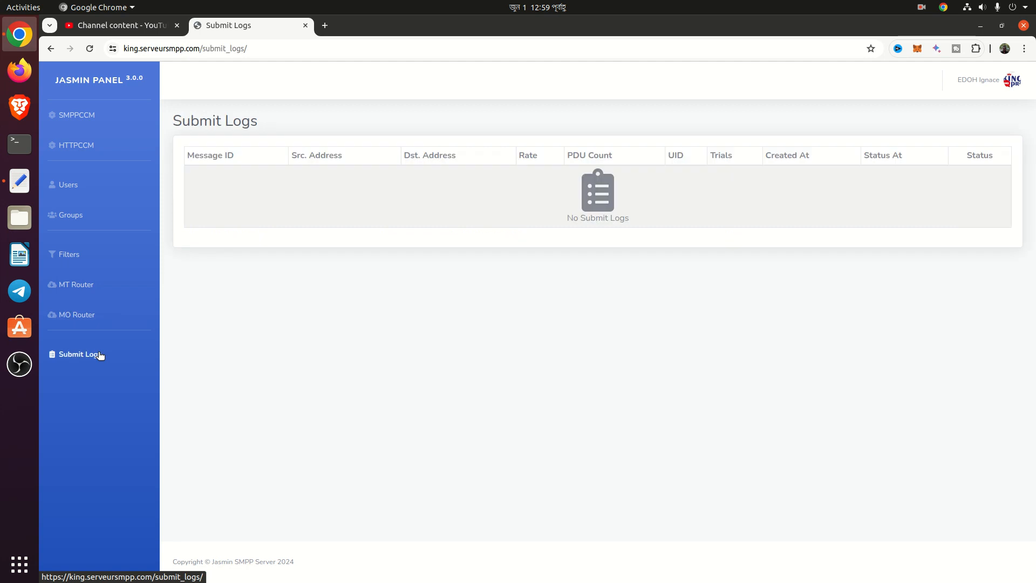